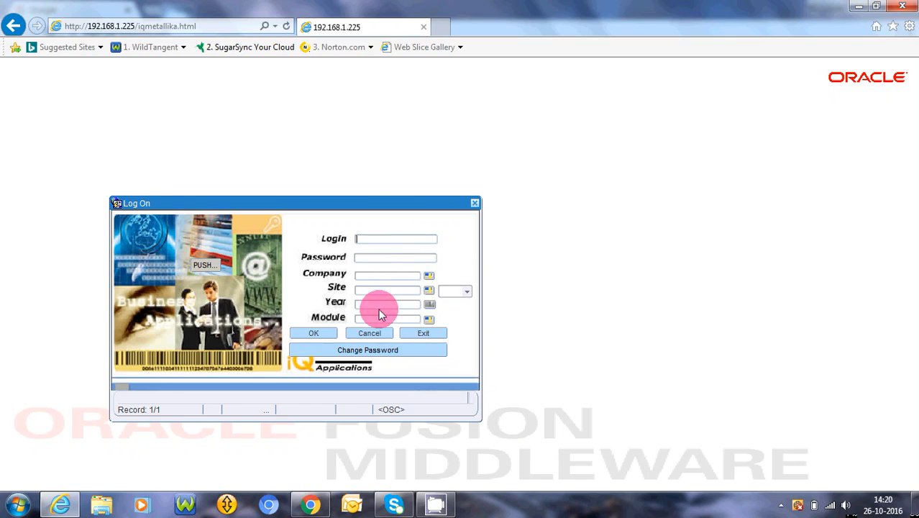
Step: Enter the login name admin and the account password, and select SIHANA STEEL & CO.LTD as the company
{"action": "type", "text": "admin"}
{"action": "key", "text": "Tab"}
{"action": "type", "text": "admin"}
{"action": "key", "text": "Tab"}
{"action": "key", "text": "Return"}
Step: Select FURNACE as the site and 1617 as the year for the log-on
{"action": "key", "text": "Return"}
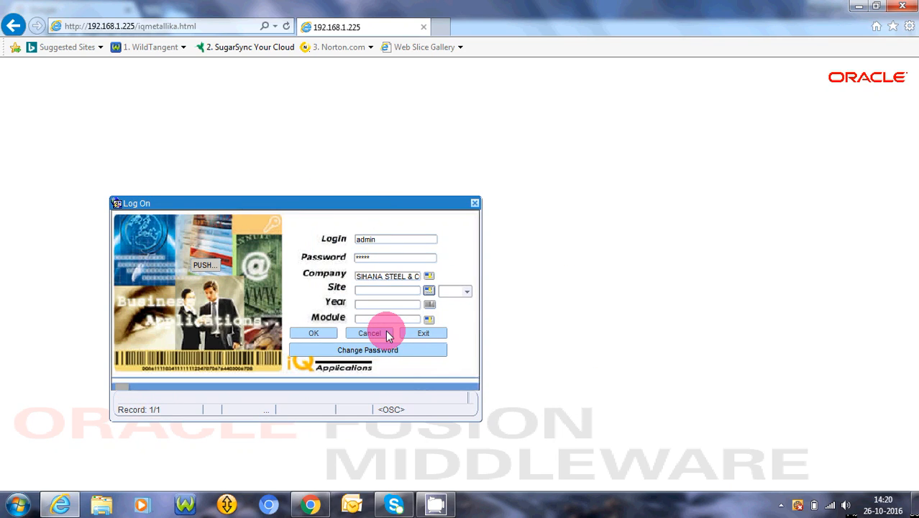
{"action": "key", "text": "Return"}
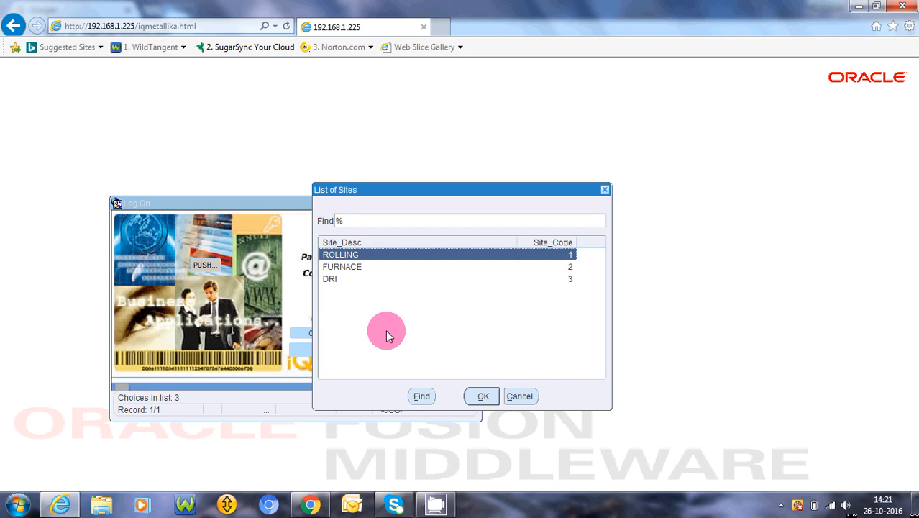
{"action": "key", "text": "Down"}
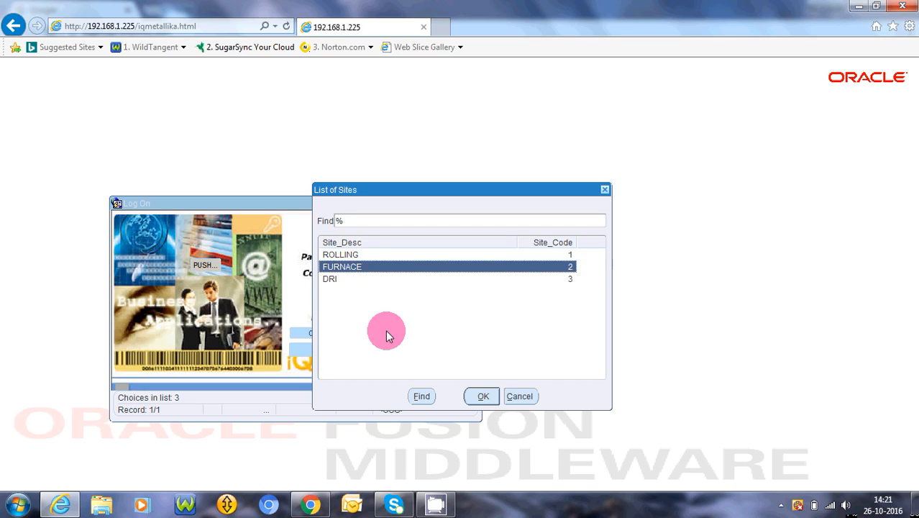
{"action": "key", "text": "Return"}
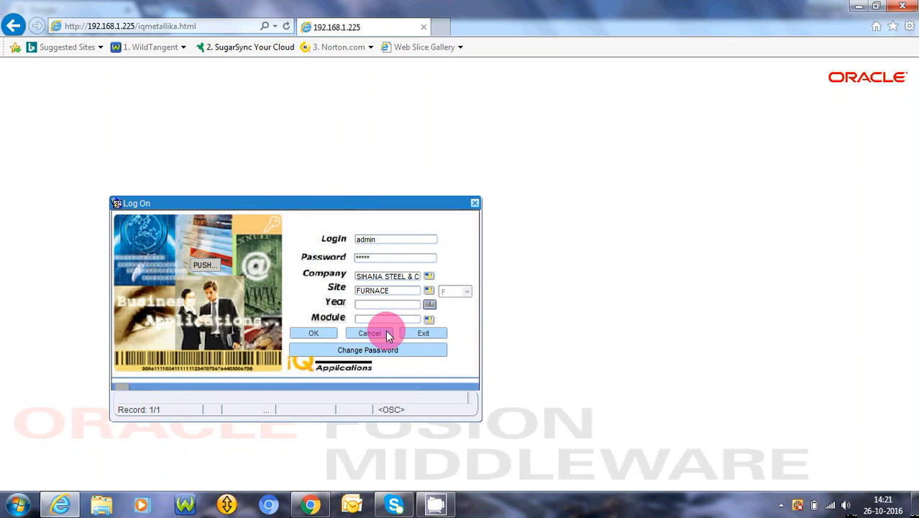
{"action": "key", "text": "Return"}
{"action": "key", "text": "Return"}
{"action": "key", "text": "Return"}
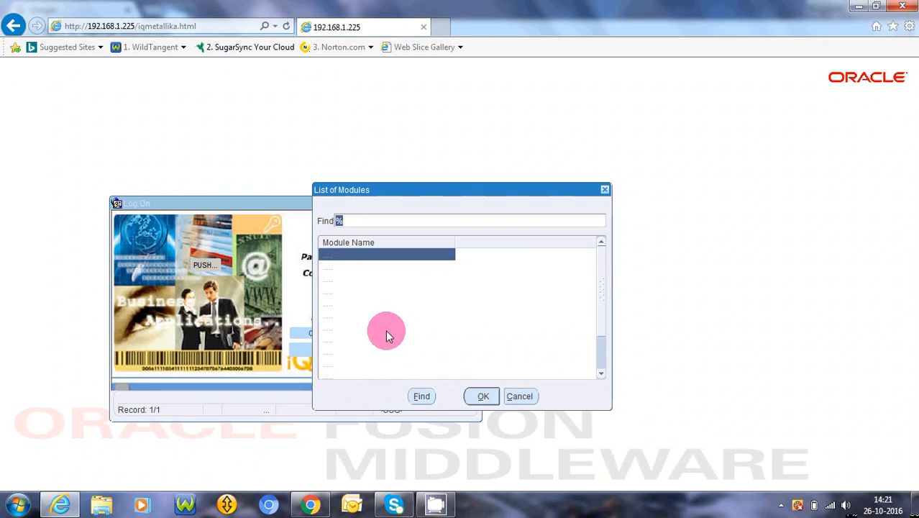
Step: Choose the Stock Control module and log on to it
{"action": "key", "text": "Down"}
{"action": "key", "text": "Down"}
{"action": "key", "text": "Down"}
{"action": "key", "text": "Down"}
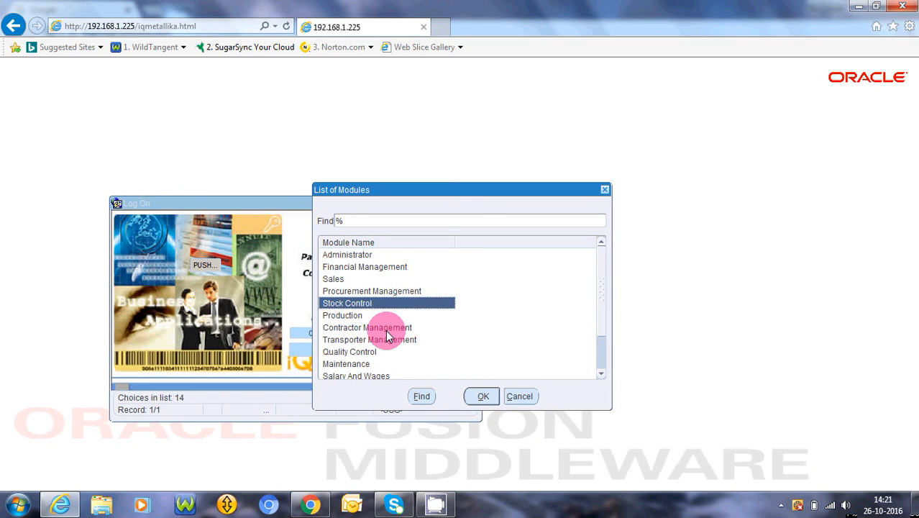
{"action": "key", "text": "Return"}
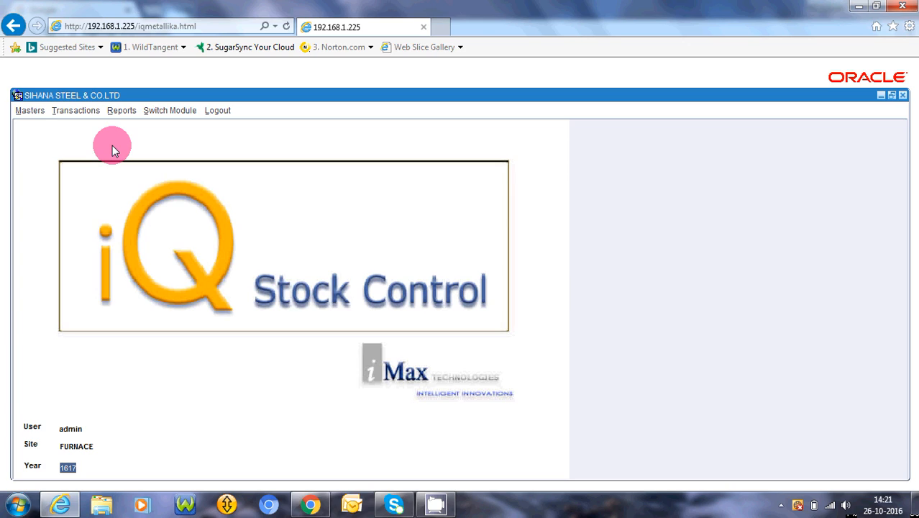
Step: Open the Stock Transfer Receipt form and add a new receipt with the receipt date 08/10/2016
{"action": "left_click", "coordinate": [68, 111]}
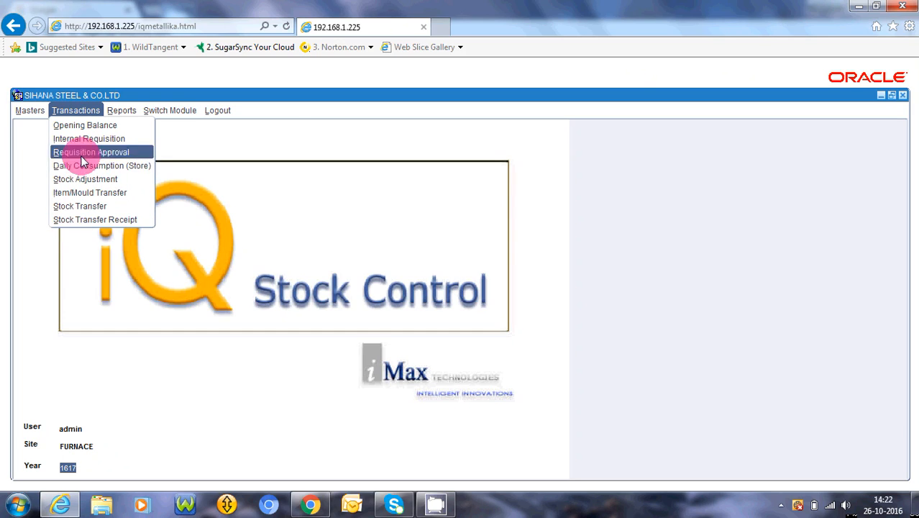
{"action": "left_click", "coordinate": [78, 220]}
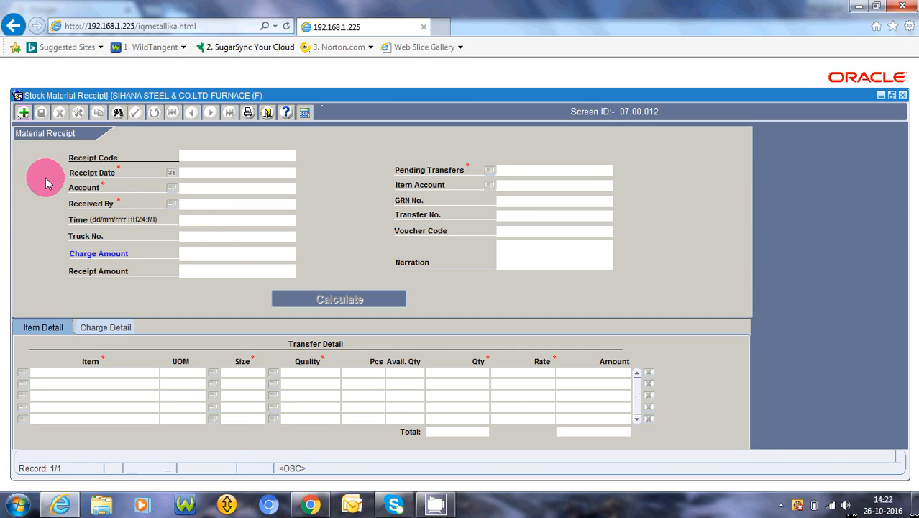
{"action": "left_click", "coordinate": [23, 120]}
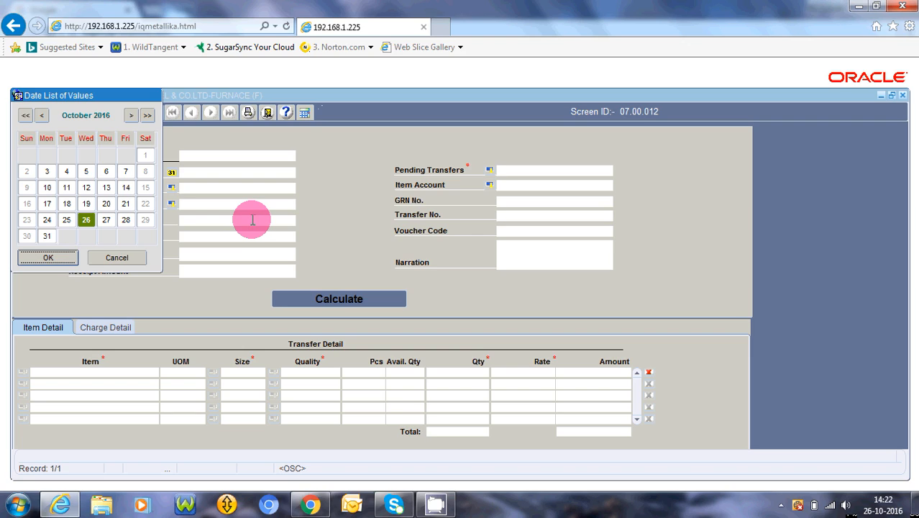
{"action": "left_click", "coordinate": [146, 172]}
{"action": "double_click", "coordinate": [145, 173]}
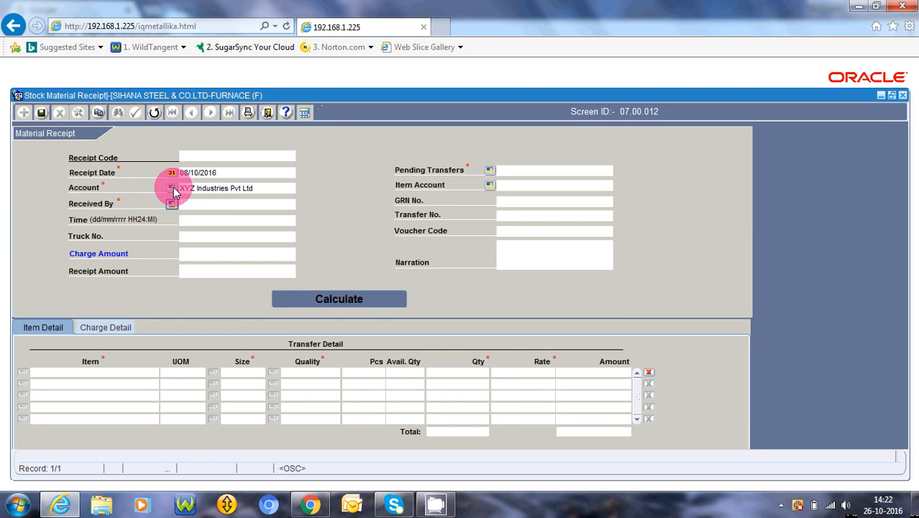
Step: Set the receipt's account to ABC Industries P.Ltd-
{"action": "left_click", "coordinate": [171, 188]}
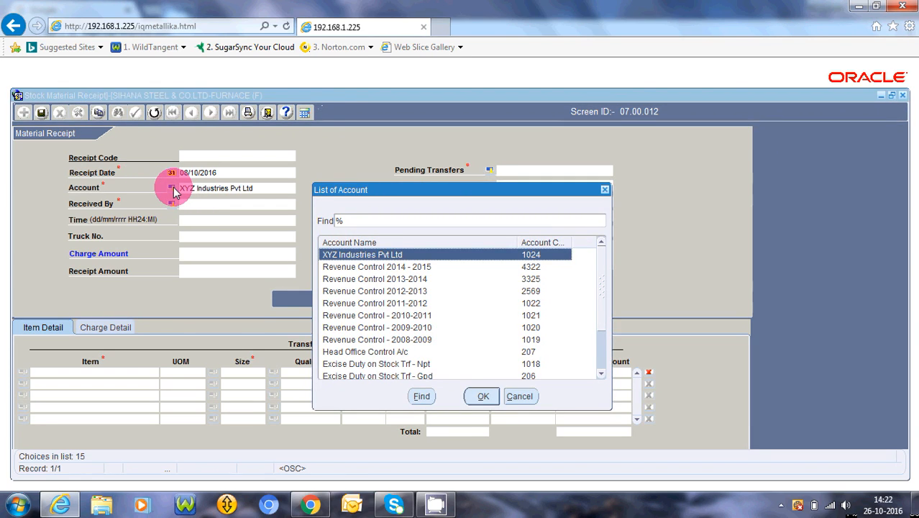
{"action": "left_click", "coordinate": [335, 220]}
{"action": "type", "text": "xy"}
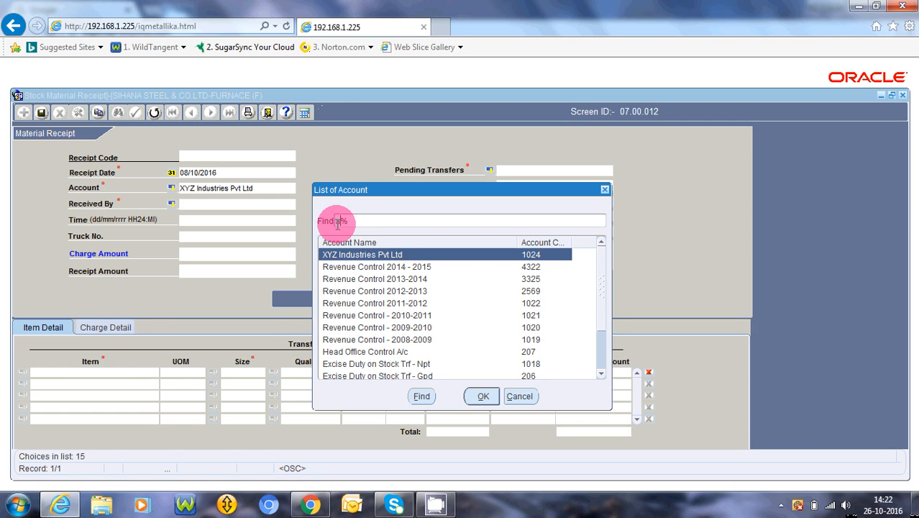
{"action": "type", "text": "c"}
{"action": "key", "text": "Return"}
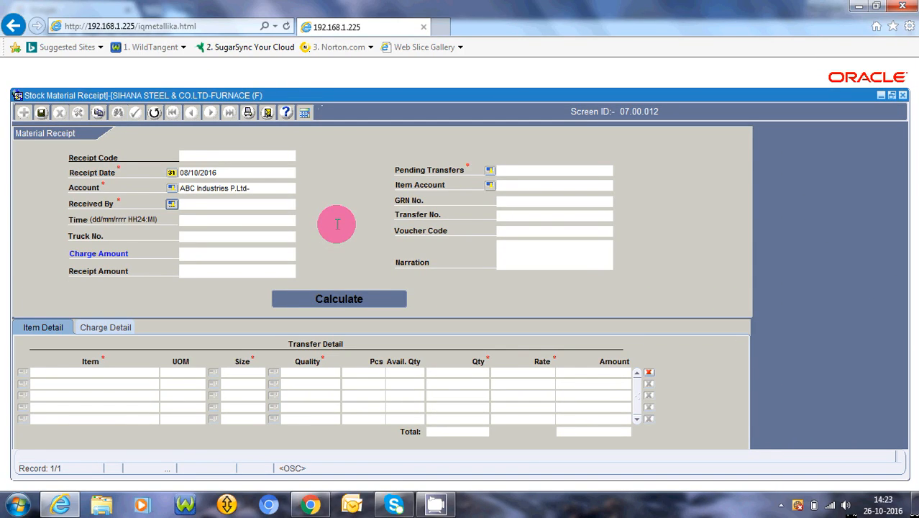
Step: Fill in Received By with the sixth employee in the employee list
{"action": "key", "text": "Return"}
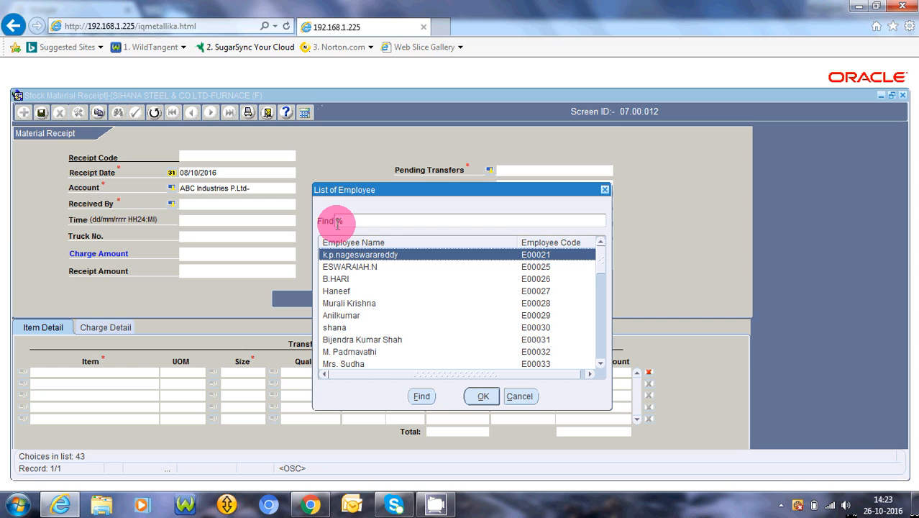
{"action": "key", "text": "Down"}
{"action": "key", "text": "Down"}
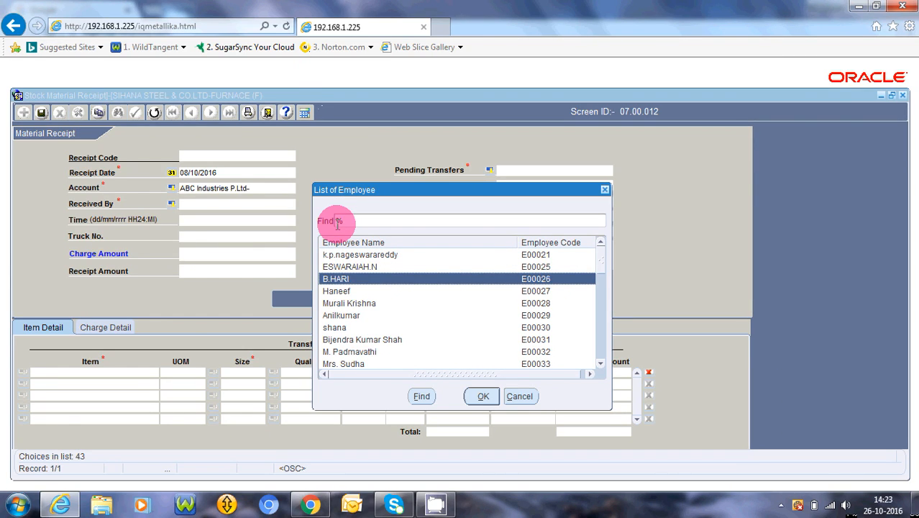
{"action": "key", "text": "Down"}
{"action": "key", "text": "Down"}
{"action": "key", "text": "Down"}
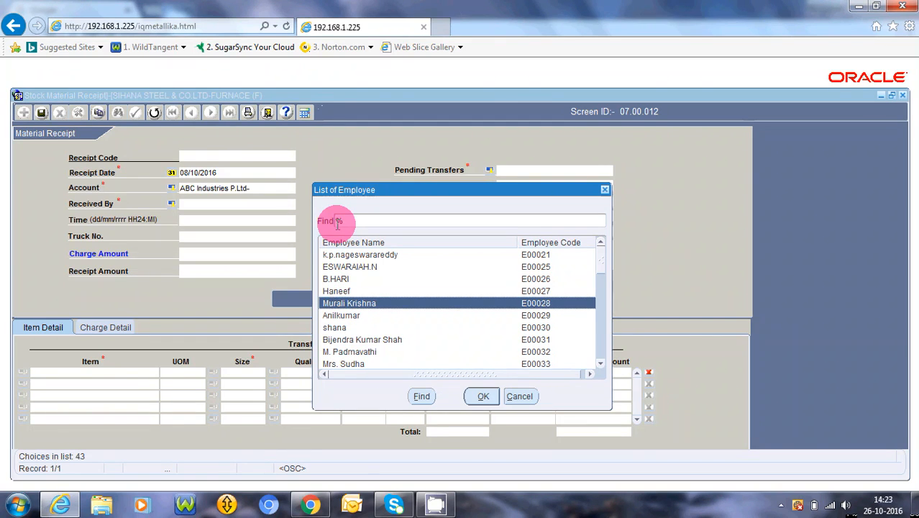
{"action": "key", "text": "Return"}
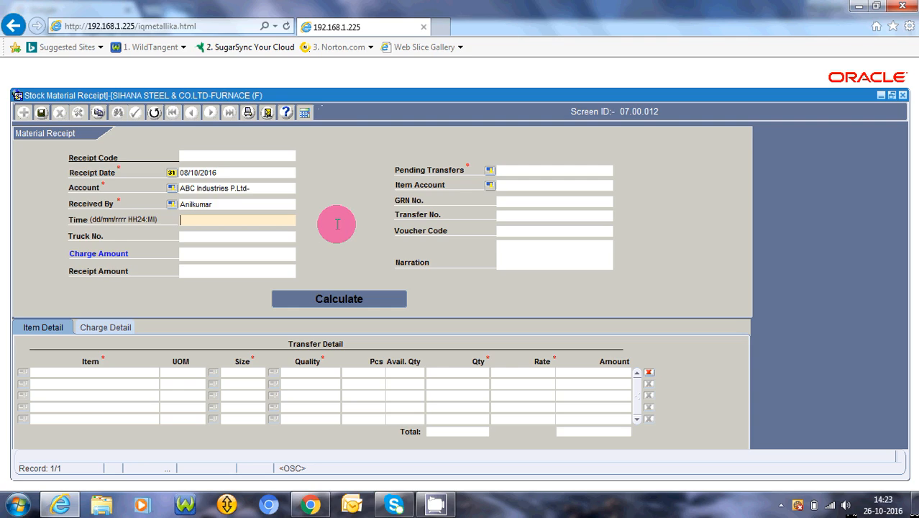
Step: Set the receipt time to 08/10/2016 00:00, reusing the receipt date
{"action": "left_click", "coordinate": [230, 174]}
{"action": "key", "text": "ctrl+c"}
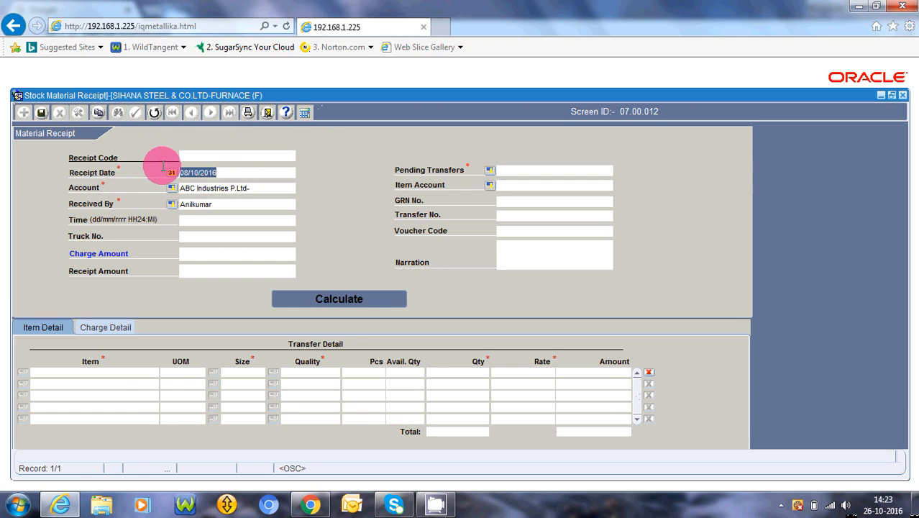
{"action": "left_click", "coordinate": [189, 220]}
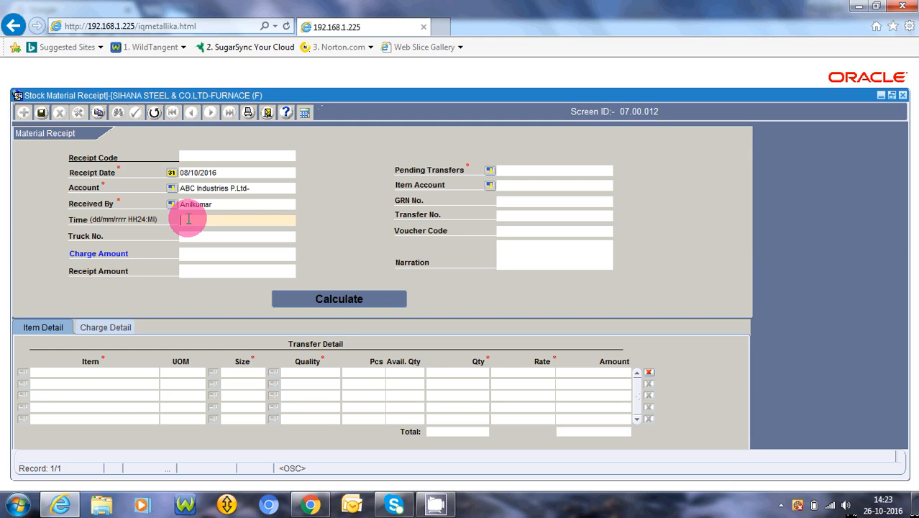
{"action": "key", "text": "ctrl+v"}
{"action": "key", "text": "Tab"}
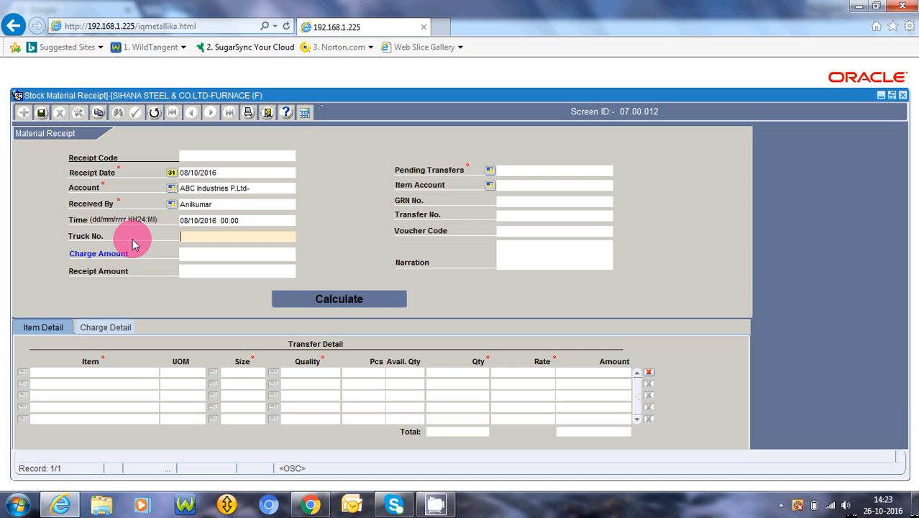
Step: Leave the truck number blank and select the pending transfer dated 07-OCT-16 for the receipt
{"action": "key", "text": "Tab"}
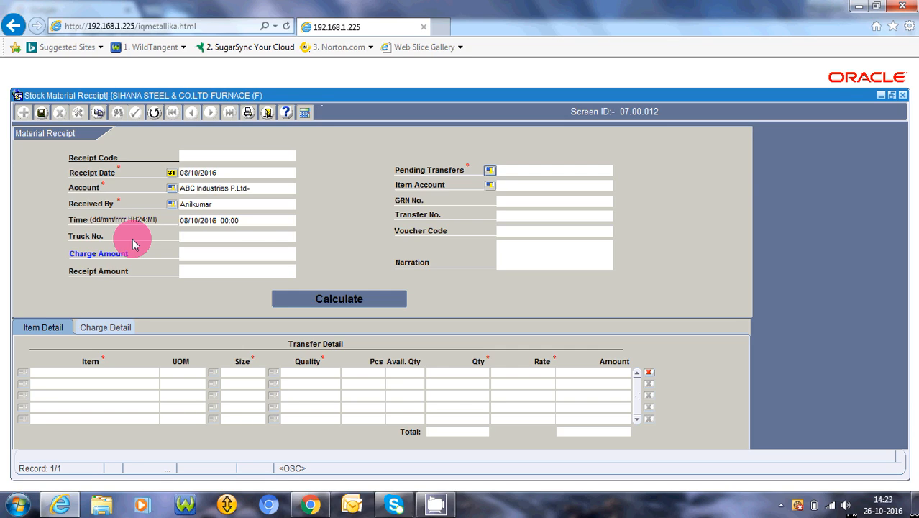
{"action": "key", "text": "Return"}
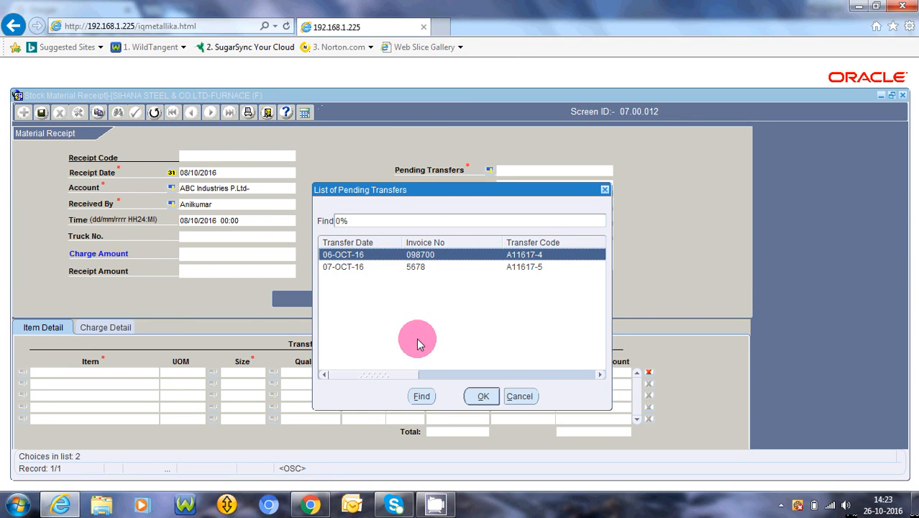
{"action": "mouse_move", "coordinate": [392, 371]}
{"action": "left_mouse_down"}
{"action": "mouse_move", "coordinate": [551, 376]}
{"action": "mouse_move", "coordinate": [395, 375]}
{"action": "left_mouse_up"}
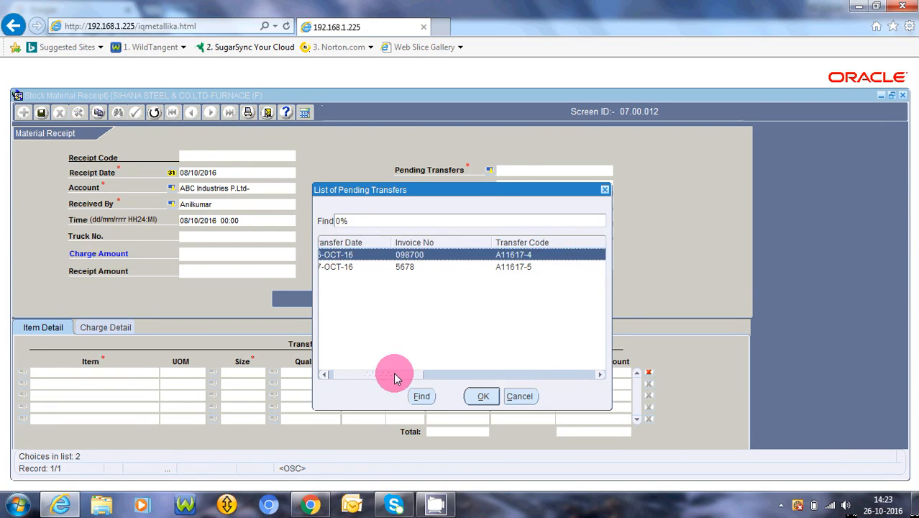
{"action": "left_click", "coordinate": [365, 269]}
{"action": "double_click", "coordinate": [365, 268]}
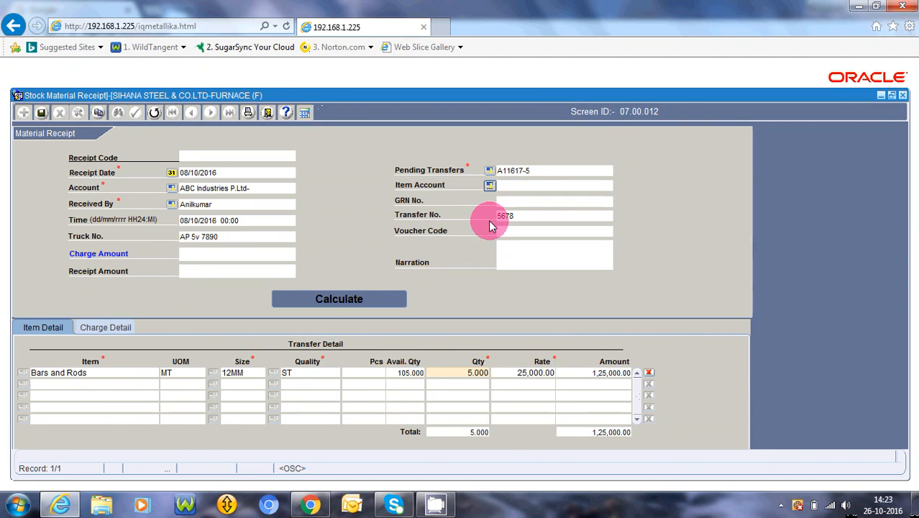
Step: Search the item accounts for xyz and select the fourth XYZ Industries Pvt Ltd entry as the item account
{"action": "left_click", "coordinate": [490, 187]}
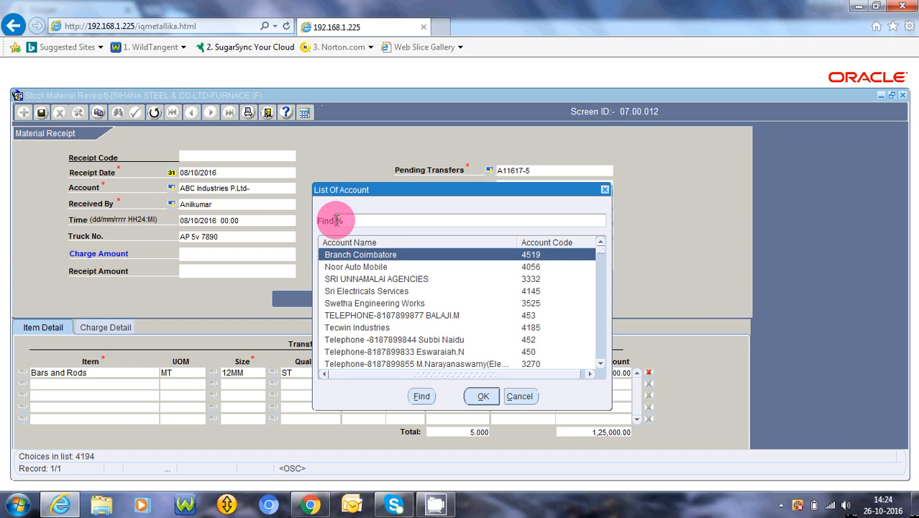
{"action": "type", "text": "xyz"}
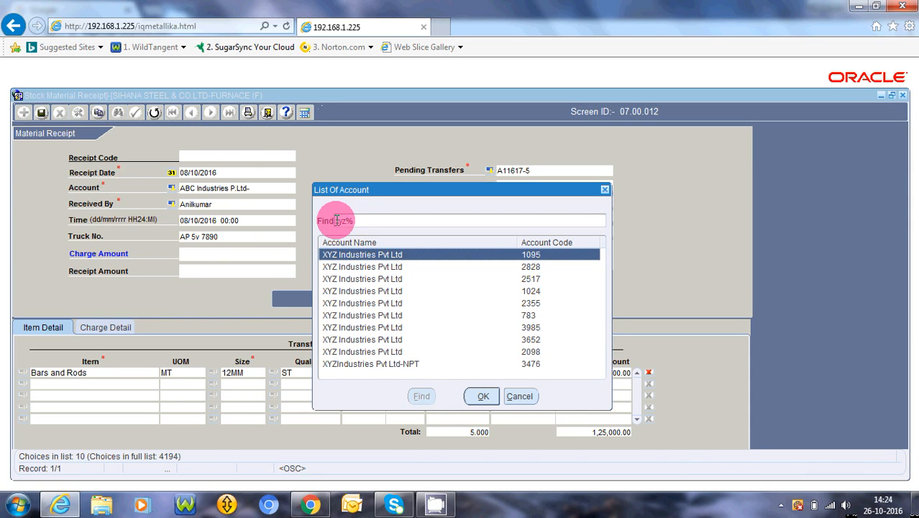
{"action": "key", "text": "Down"}
{"action": "key", "text": "Down"}
{"action": "key", "text": "Down"}
{"action": "key", "text": "Down"}
{"action": "key", "text": "Down"}
{"action": "key", "text": "Down"}
{"action": "key", "text": "Down"}
{"action": "key", "text": "Down"}
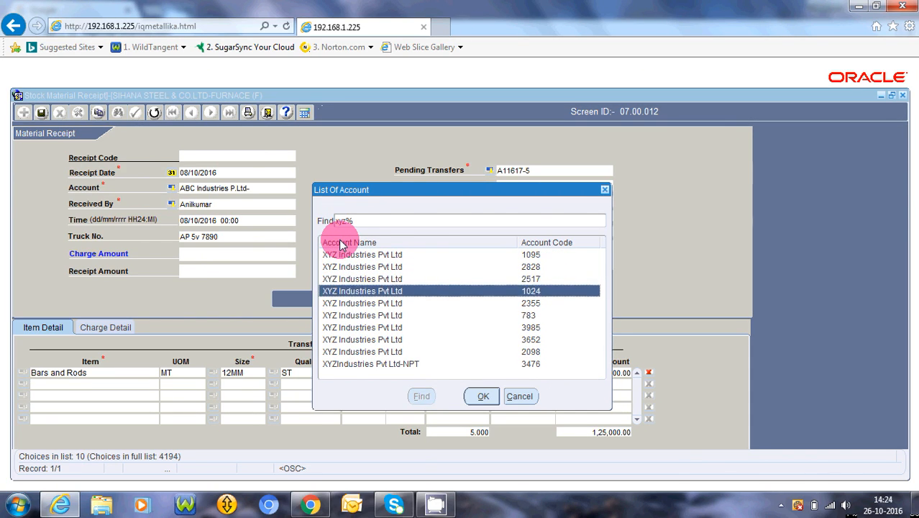
{"action": "key", "text": "Return"}
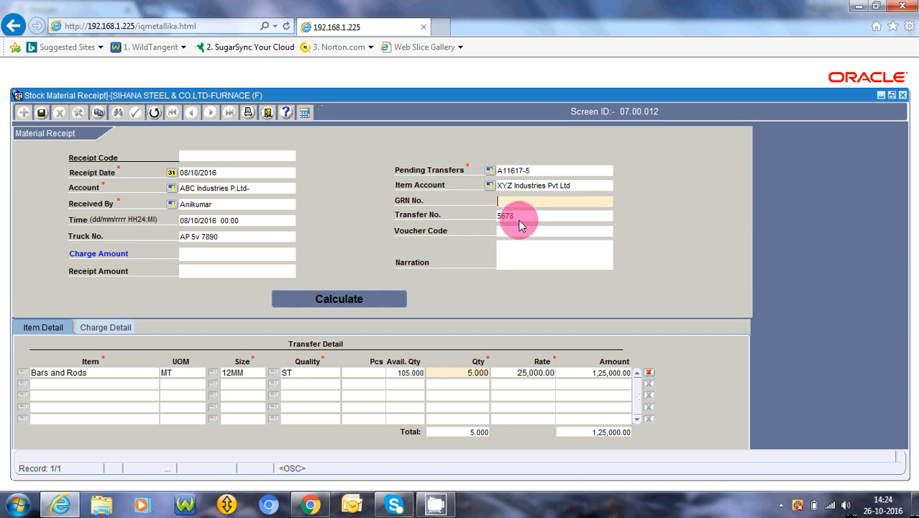
Step: Calculate the charge and receipt amounts with the narration left blank, and display the charge details
{"action": "left_click", "coordinate": [513, 258]}
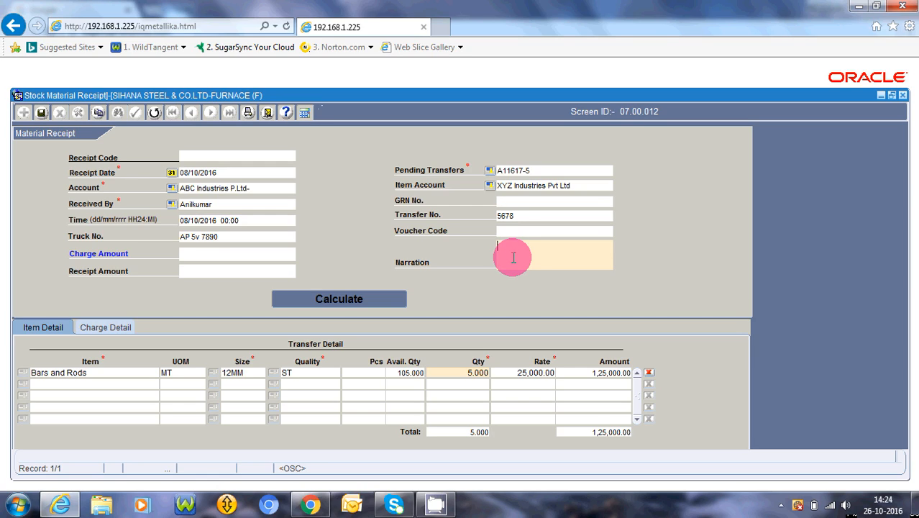
{"action": "left_click", "coordinate": [347, 301]}
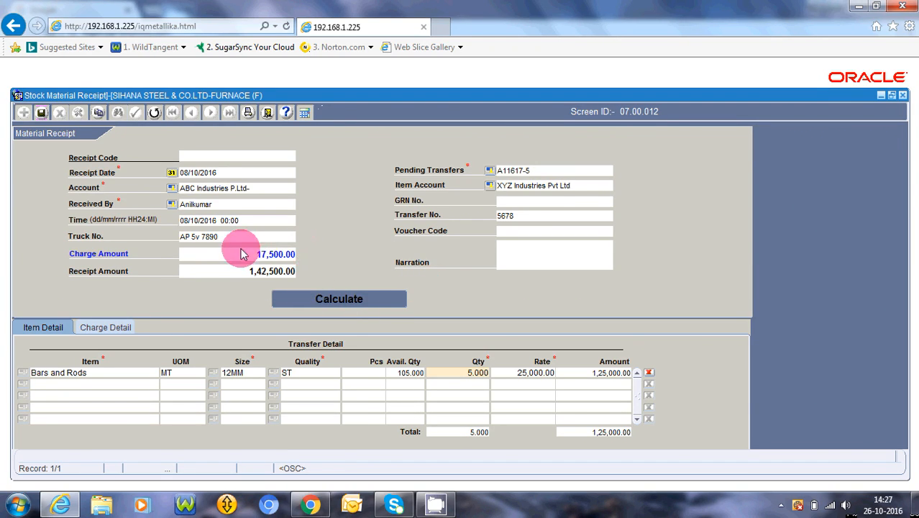
{"action": "left_click", "coordinate": [103, 328]}
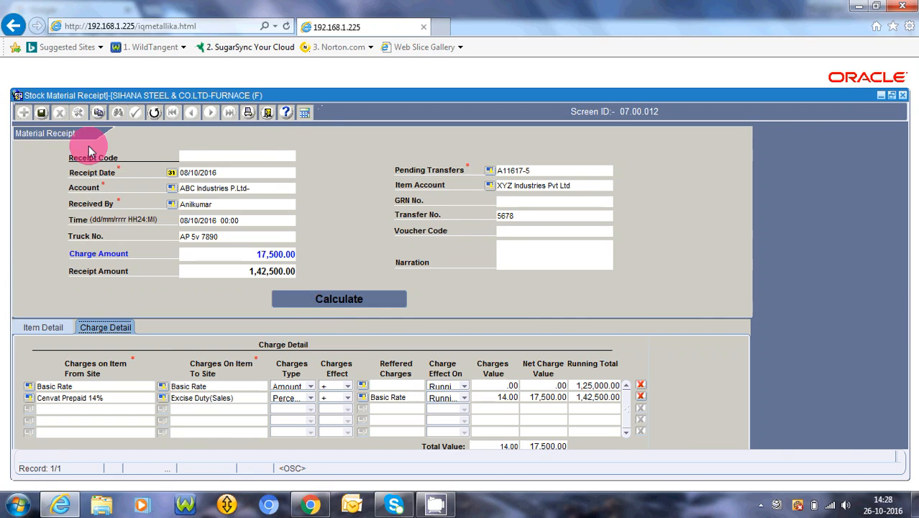
Step: Save the completed material receipt record and acknowledge the confirmation
{"action": "left_click", "coordinate": [41, 115]}
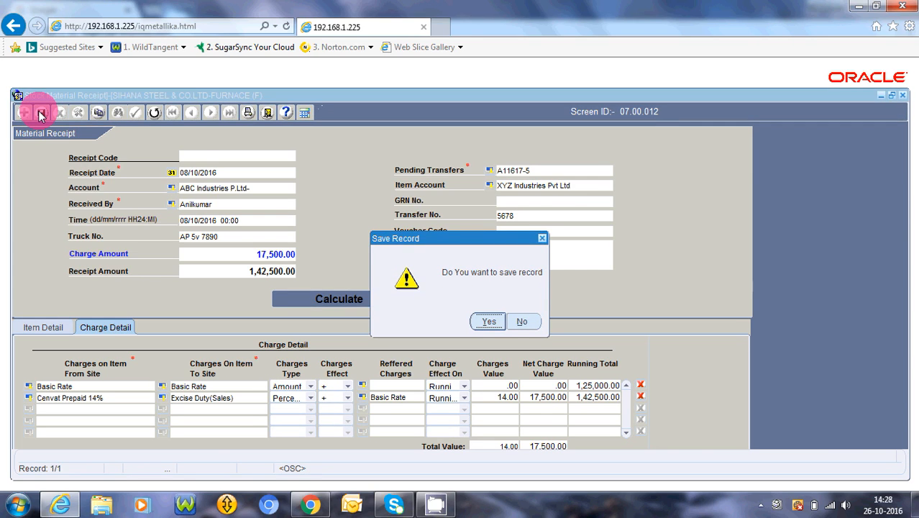
{"action": "left_click", "coordinate": [491, 321]}
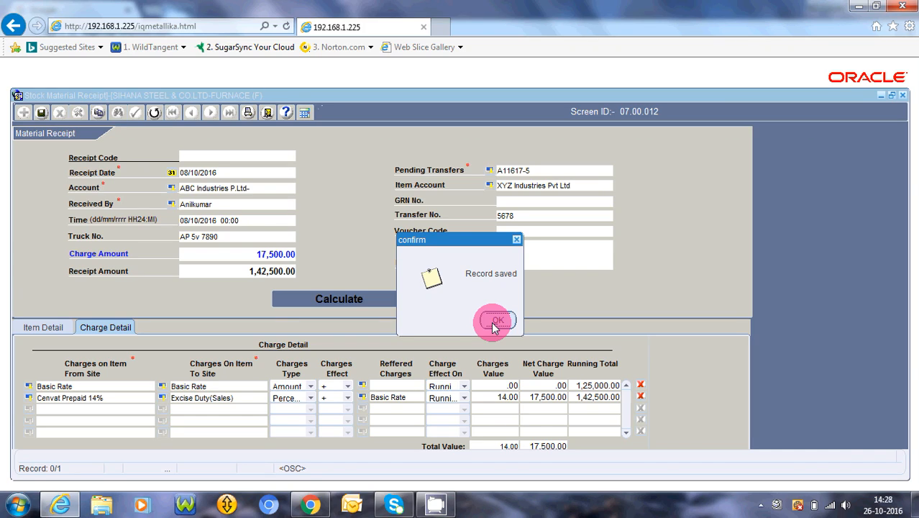
{"action": "left_click", "coordinate": [496, 321]}
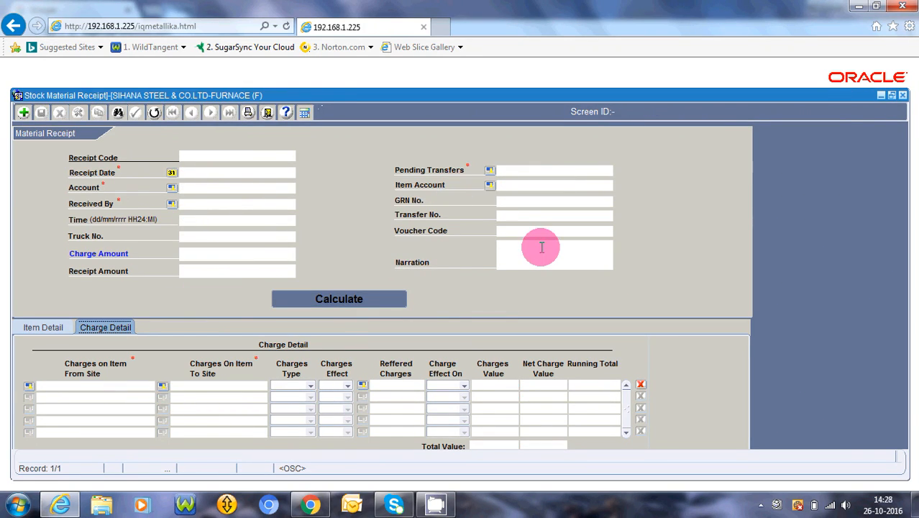